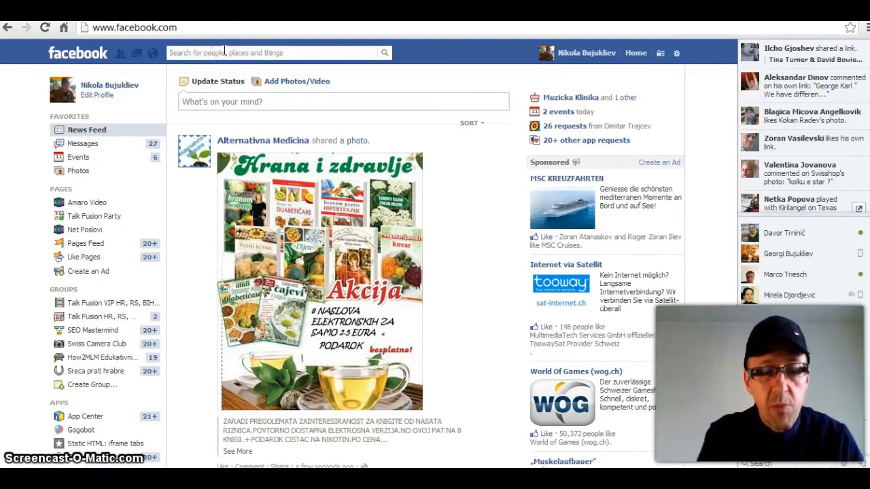
Step: Search 'facebook pages', open the official Facebook Pages page and start creating a page
{"action": "type", "text": "face"}
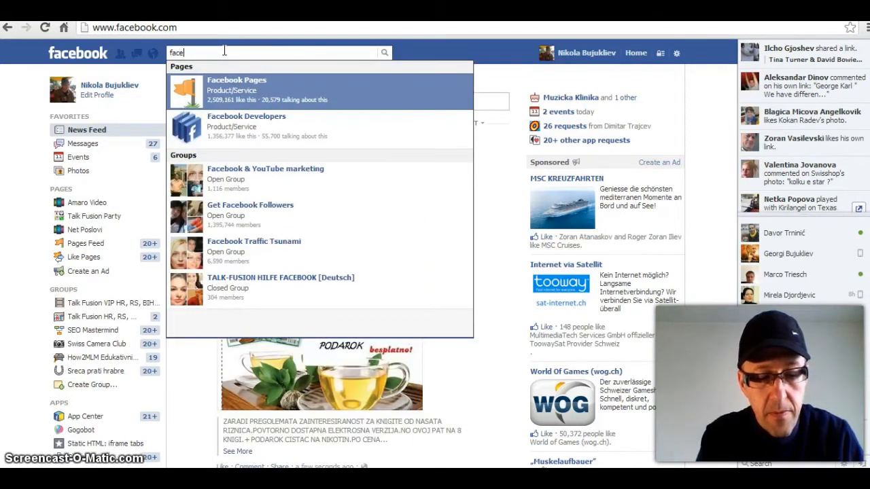
{"action": "type", "text": "book pages"}
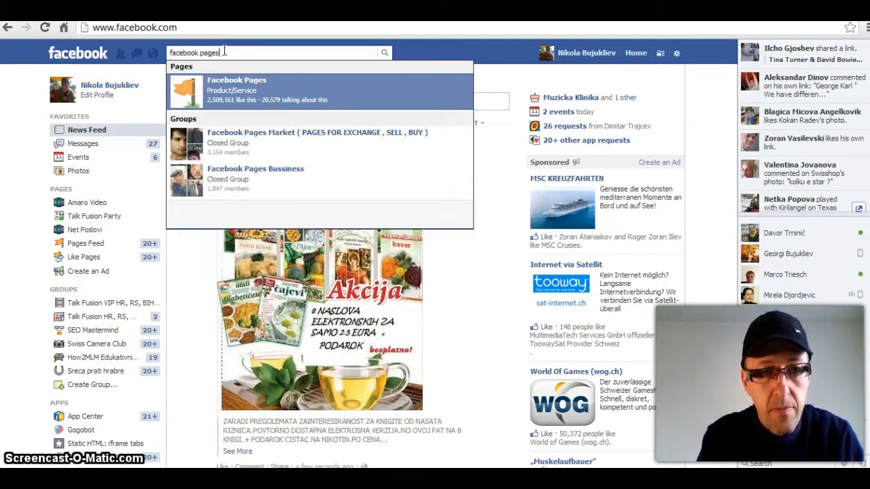
{"action": "left_click", "coordinate": [209, 94]}
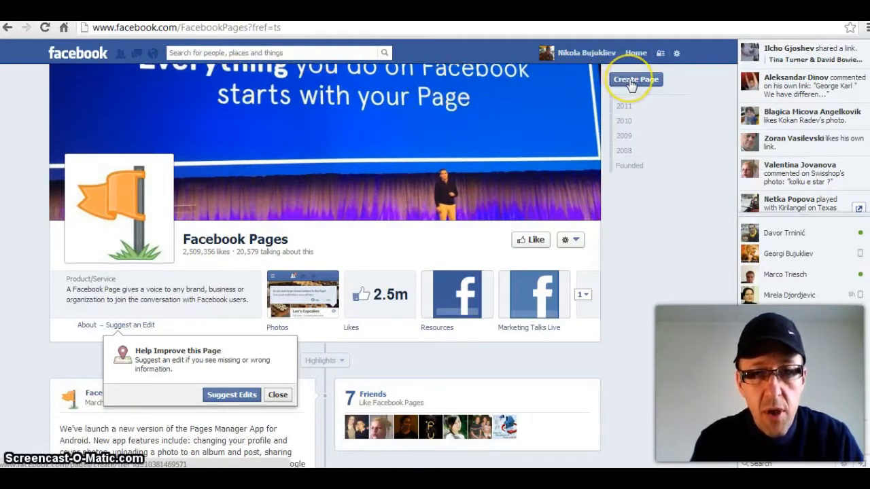
{"action": "left_click", "coordinate": [631, 82]}
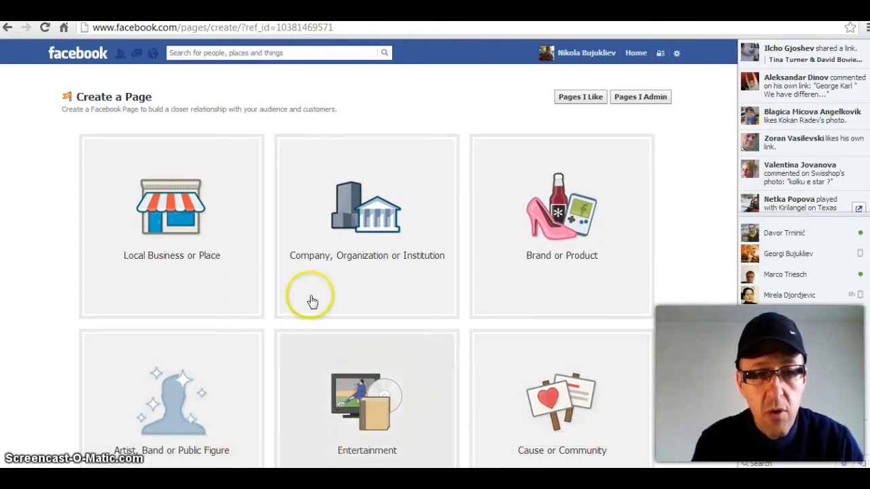
Step: Choose a Local Business or Place page with the Club category
{"action": "left_click", "coordinate": [171, 236]}
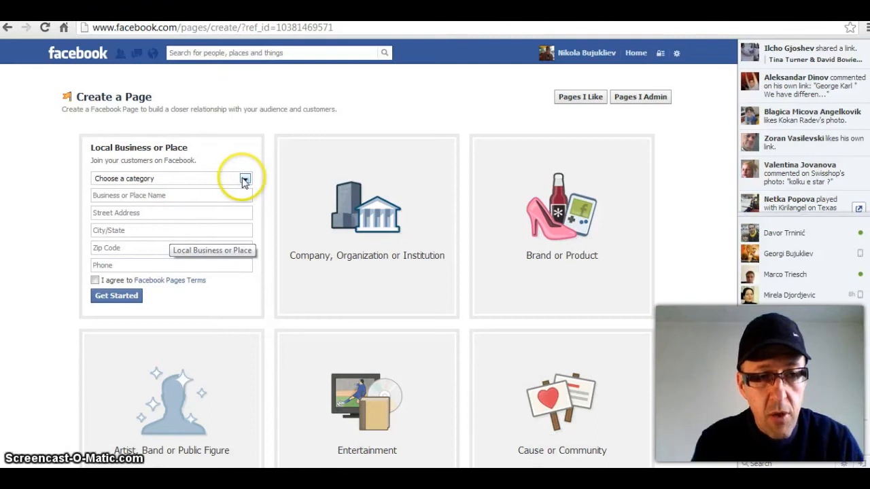
{"action": "left_click", "coordinate": [245, 179]}
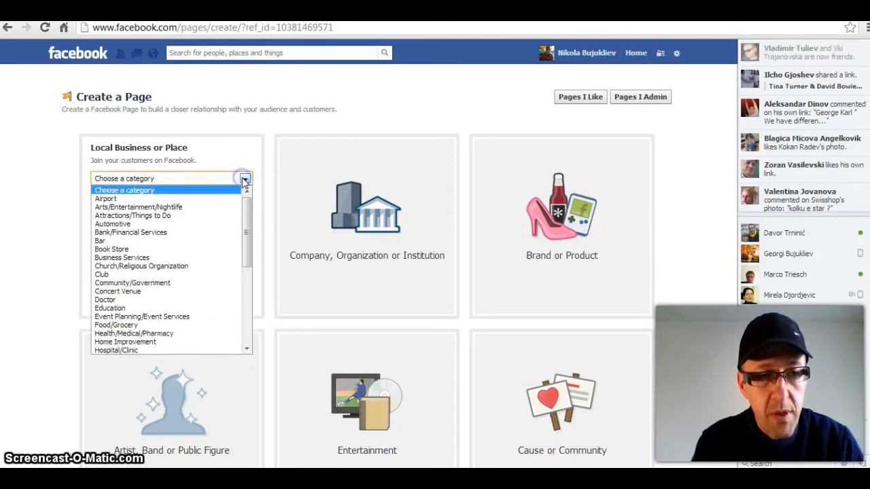
{"action": "left_click_drag", "start_coordinate": [249, 215], "coordinate": [240, 233]}
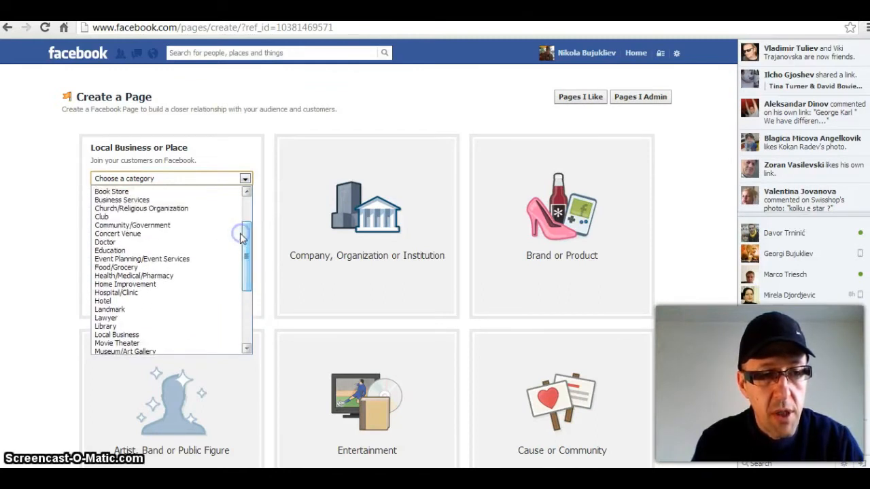
{"action": "left_click", "coordinate": [144, 217]}
{"action": "left_click", "coordinate": [148, 197]}
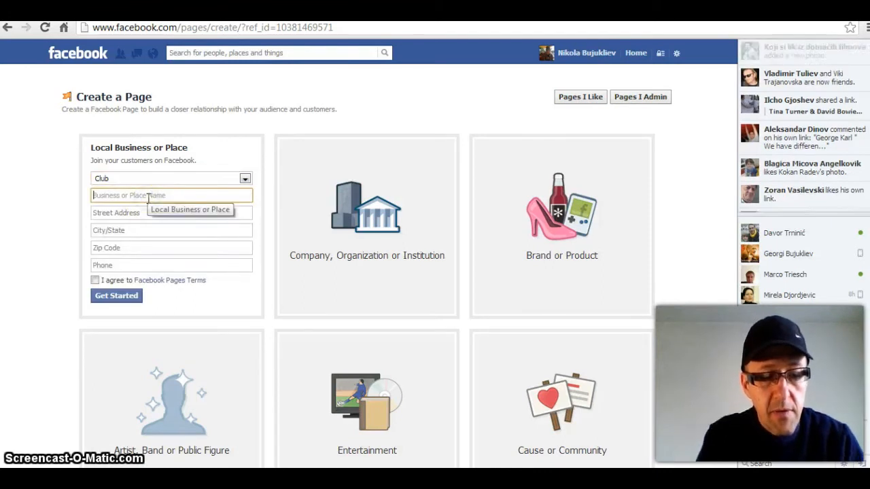
{"action": "type", "text": "Net Poslovi Klub"}
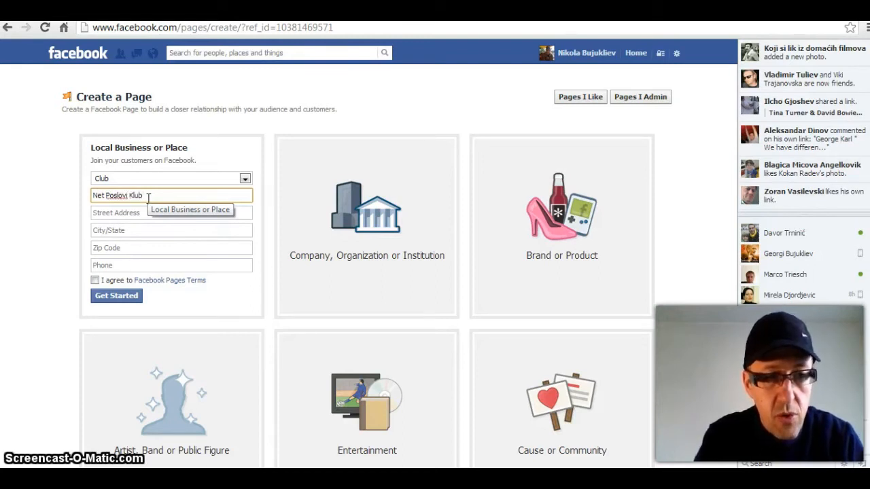
{"action": "left_click", "coordinate": [133, 210]}
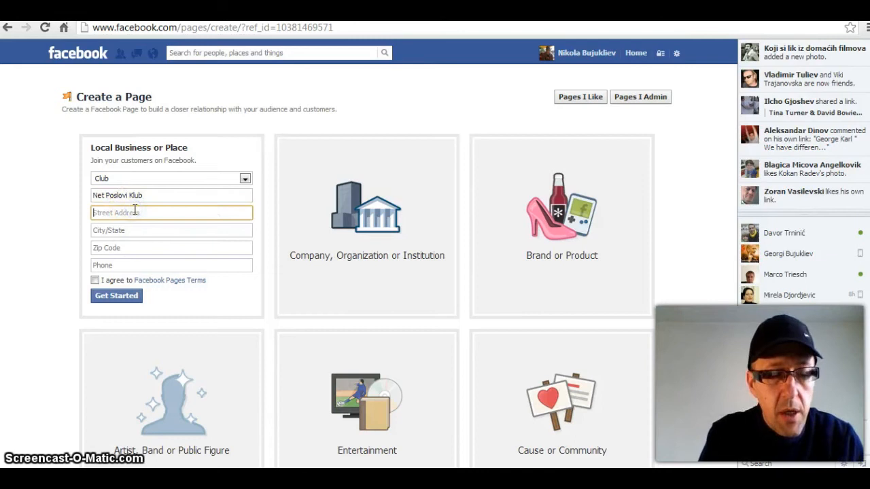
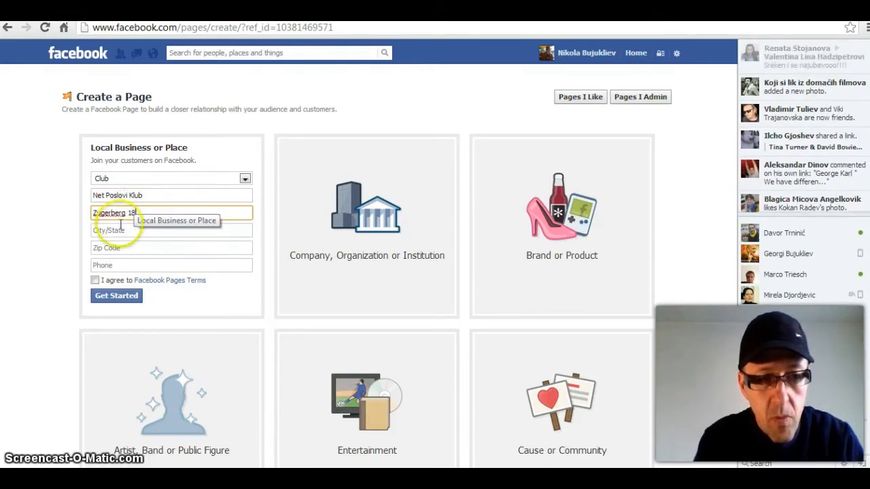
{"action": "left_click", "coordinate": [119, 228]}
{"action": "type", "text": "Z"}
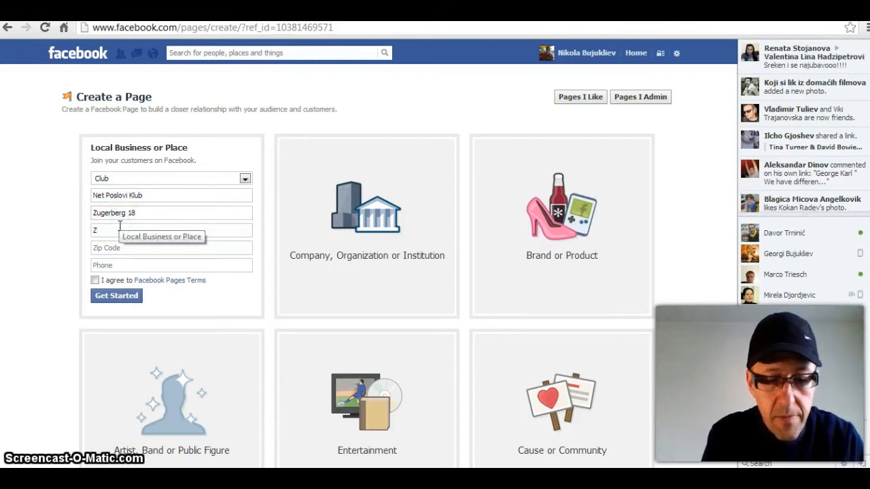
{"action": "type", "text": "ürich"}
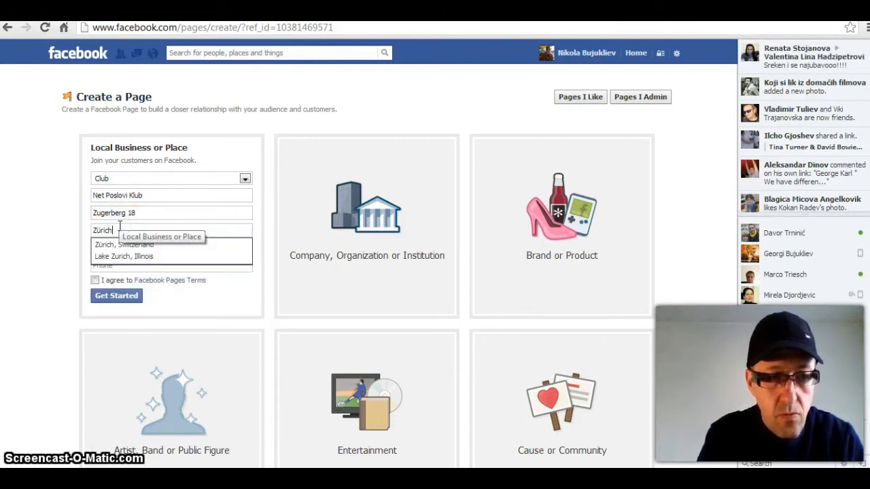
{"action": "left_click", "coordinate": [123, 245]}
{"action": "left_click", "coordinate": [111, 248]}
{"action": "type", "text": "8000"}
Step: Add the business phone number, agree to the Pages Terms, and submit the page
{"action": "left_click", "coordinate": [113, 265]}
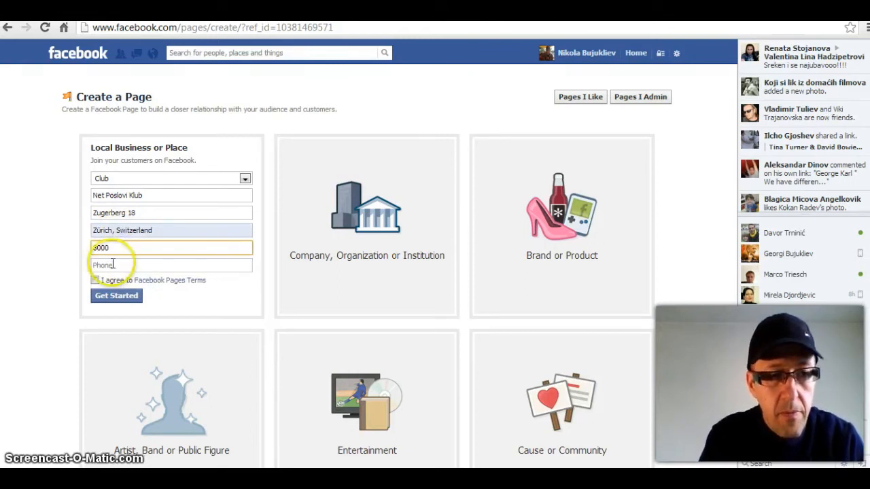
{"action": "left_click", "coordinate": [129, 279]}
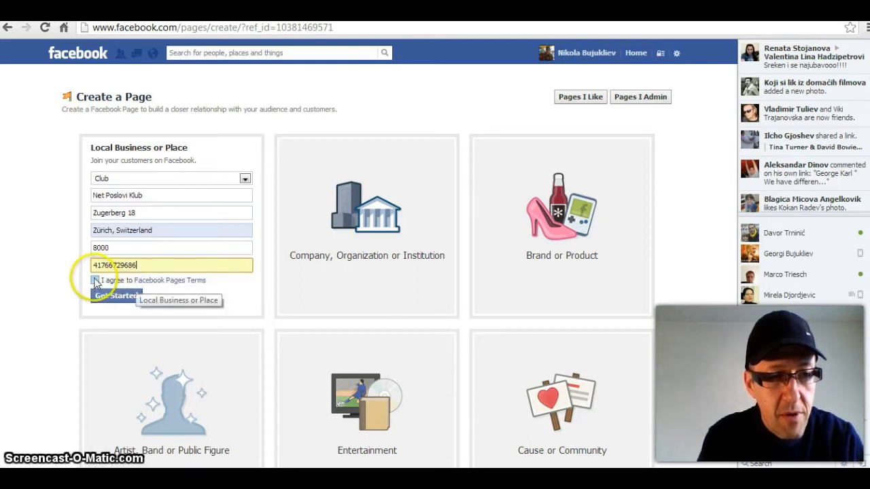
{"action": "left_click", "coordinate": [96, 281]}
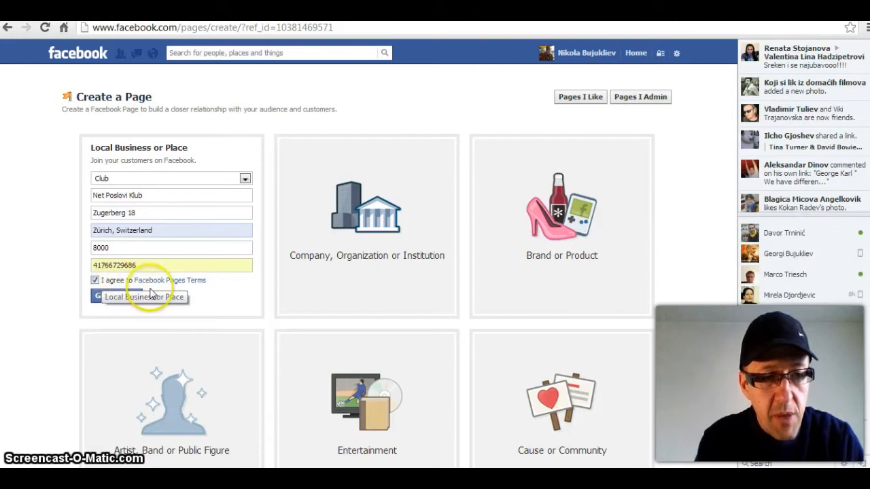
{"action": "left_click", "coordinate": [95, 299]}
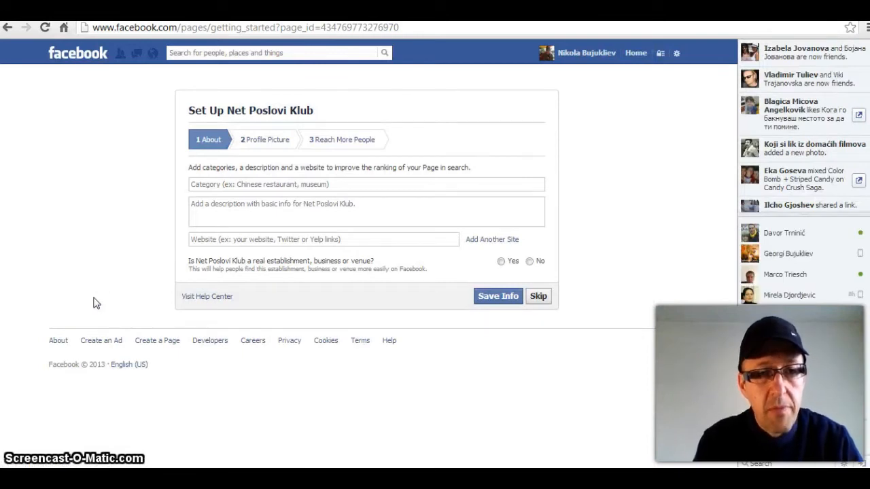
Step: Enter category 'Net poslovi' and description 'Net poslovi stranica je ponuda net vposlova'
{"action": "left_click", "coordinate": [215, 186]}
{"action": "type", "text": "Net poslovi"}
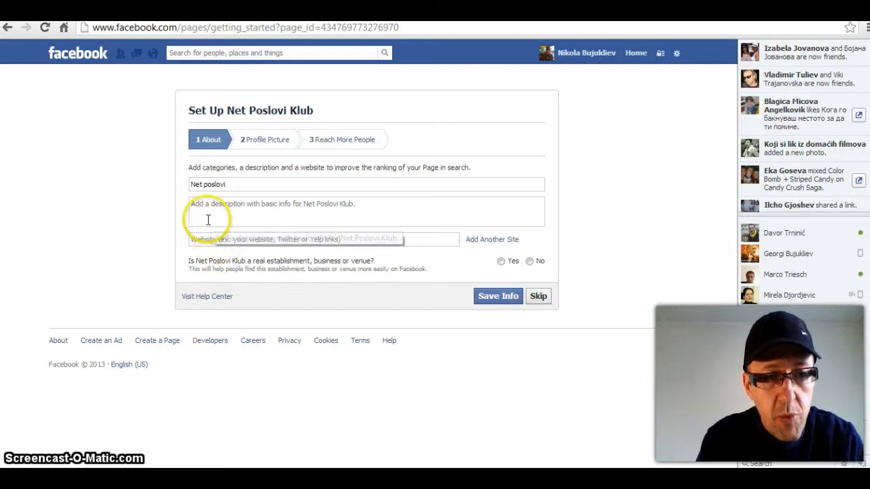
{"action": "left_click", "coordinate": [206, 211]}
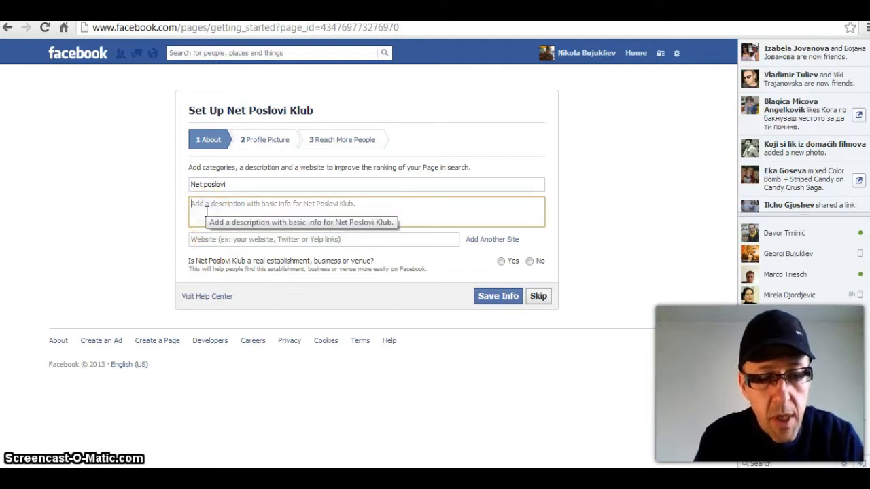
{"action": "type", "text": "Net"}
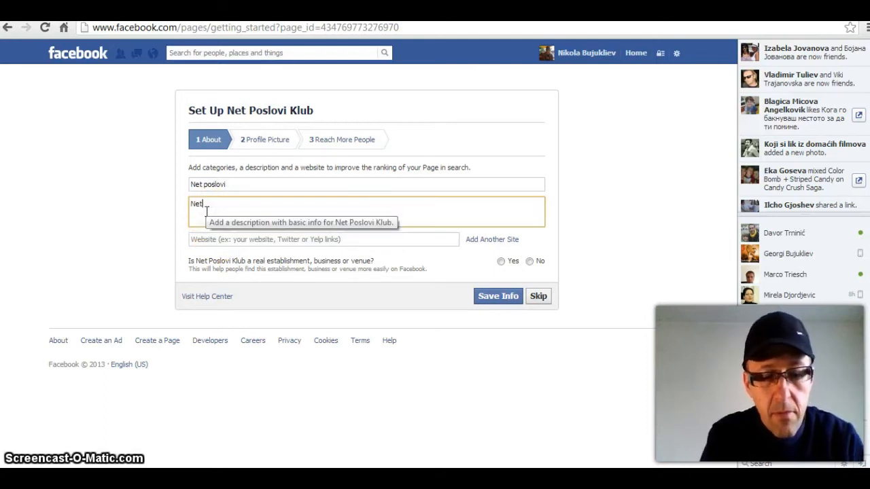
{"action": "type", "text": " poslovi strani"}
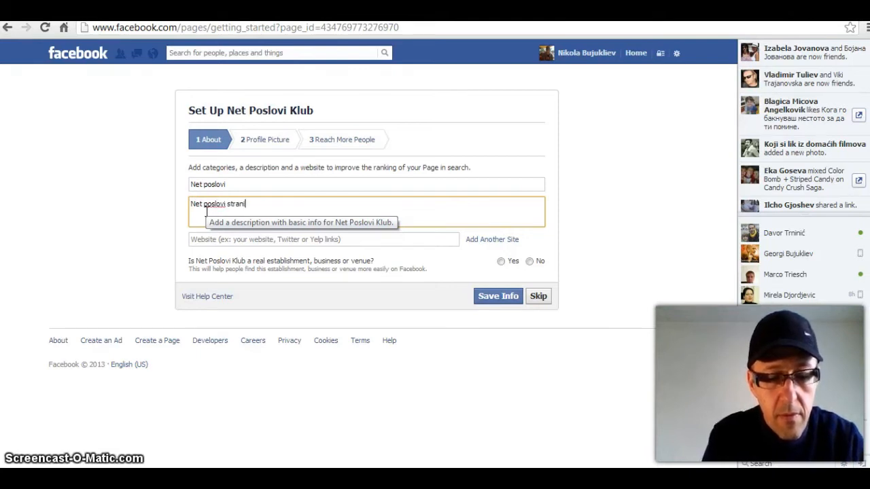
{"action": "type", "text": "ca "}
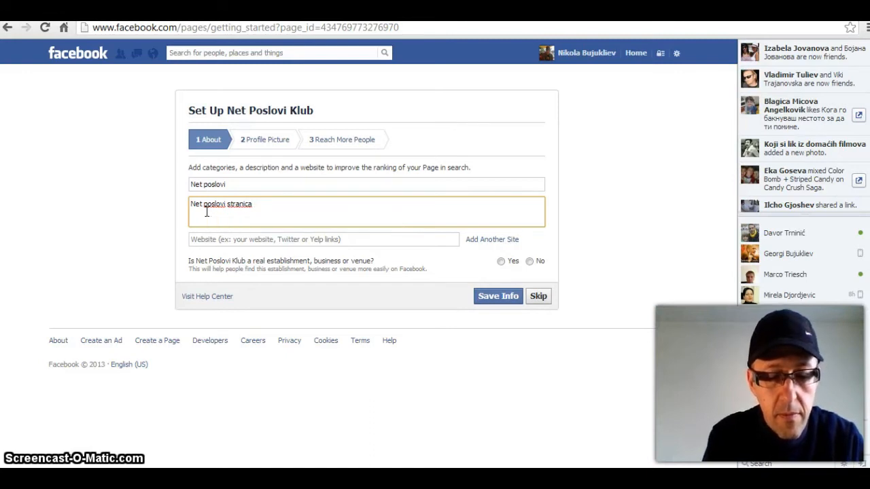
{"action": "type", "text": "je"}
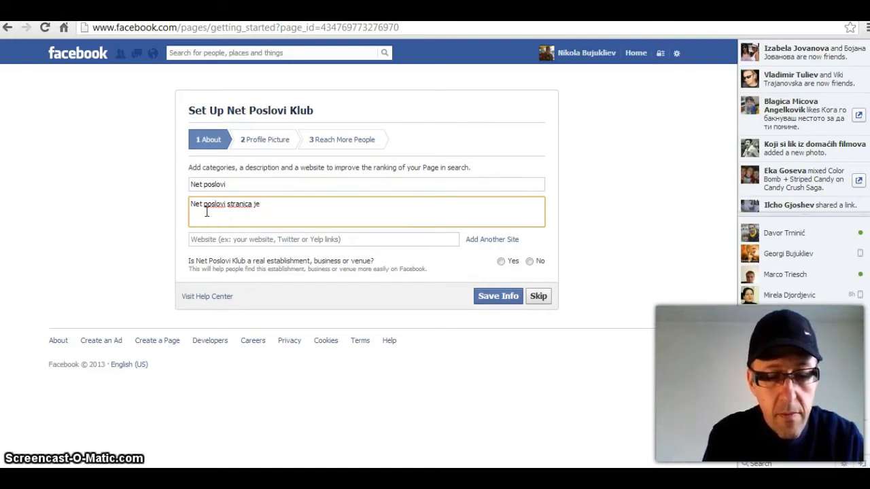
{"action": "type", "text": " ponuda ne"}
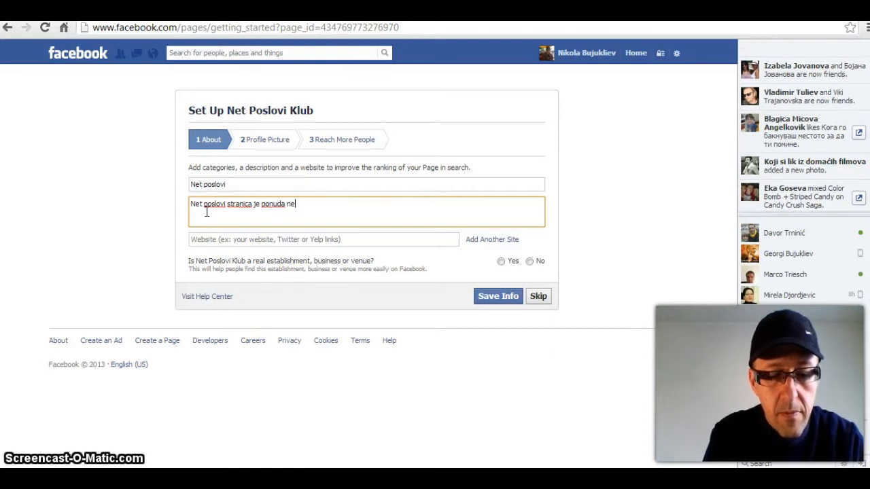
{"action": "type", "text": "t vposlova"}
{"action": "left_click", "coordinate": [214, 240]}
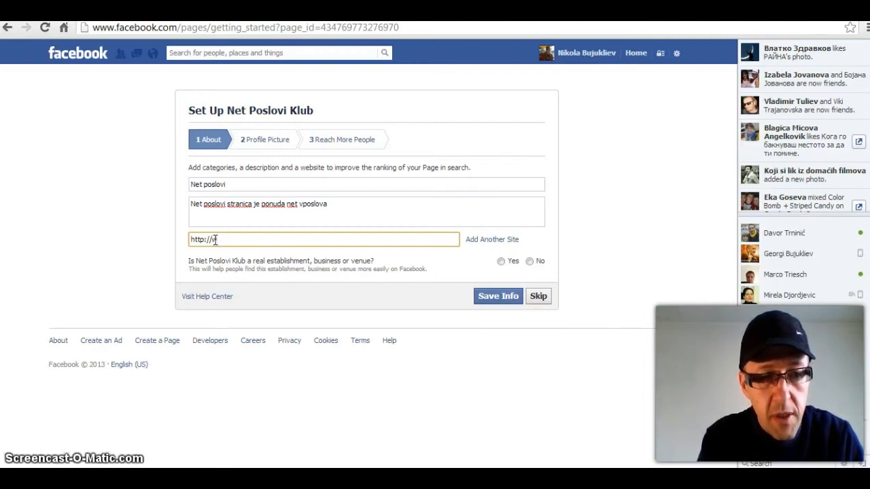
{"action": "type", "text": "www.netposl"}
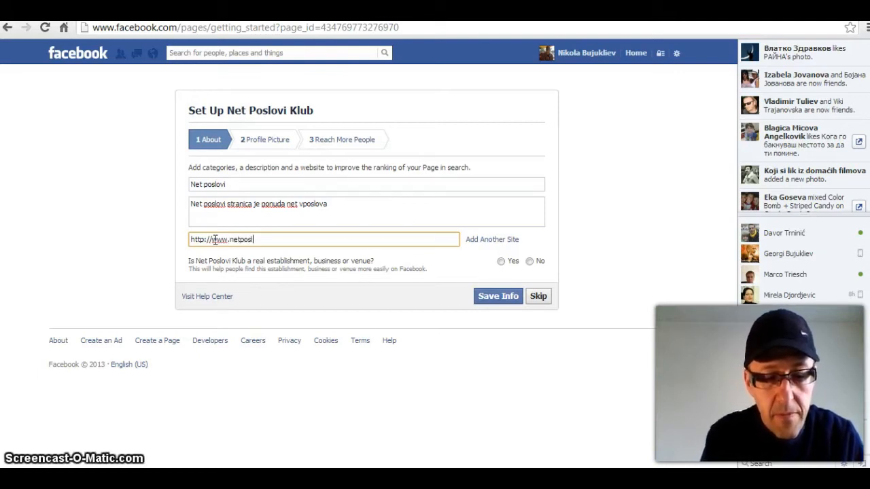
{"action": "type", "text": "ovi.com"}
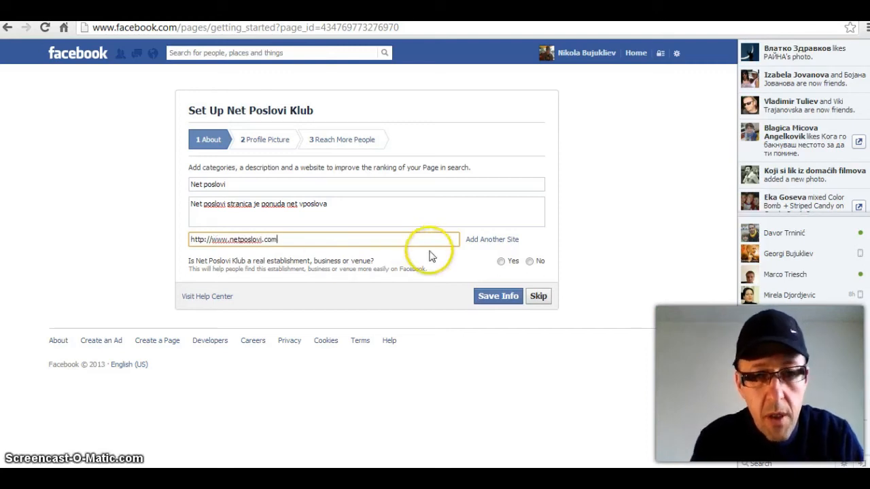
{"action": "left_click", "coordinate": [496, 296]}
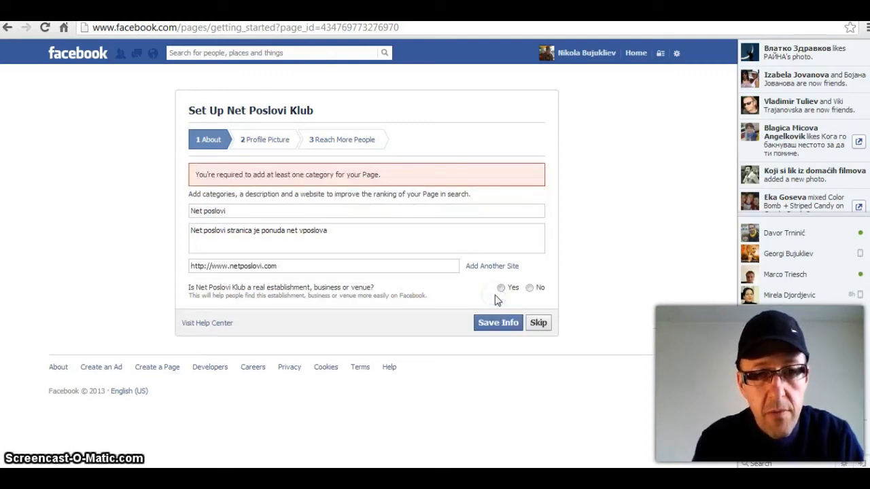
Step: Upload FB NP 2 from the Net poslovi Video folder as the profile picture
{"action": "left_click", "coordinate": [266, 141]}
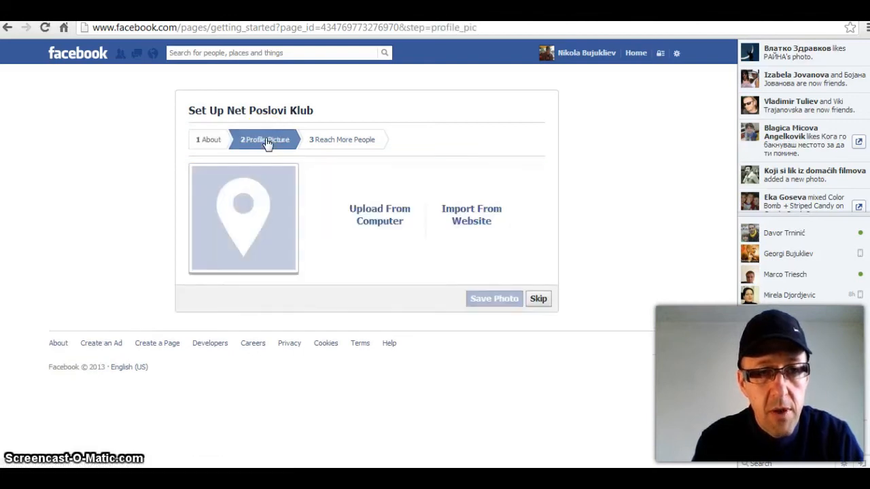
{"action": "left_click", "coordinate": [383, 221]}
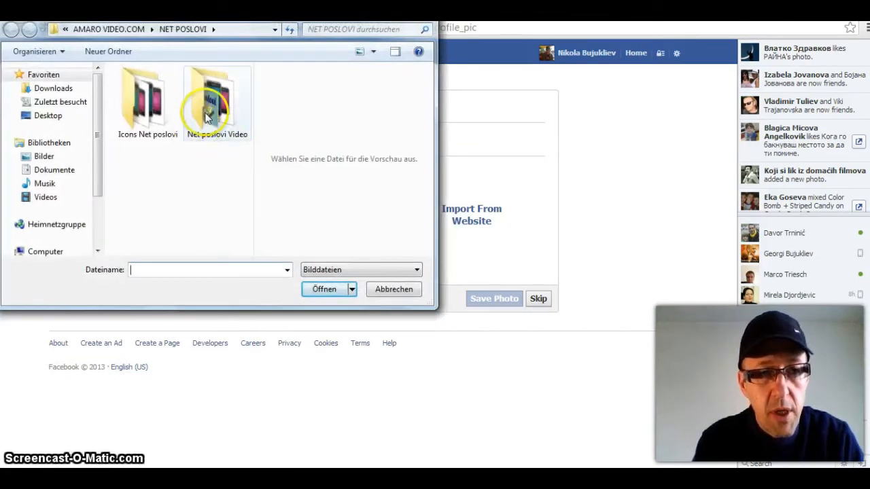
{"action": "double_click", "coordinate": [205, 113]}
{"action": "left_click", "coordinate": [146, 98]}
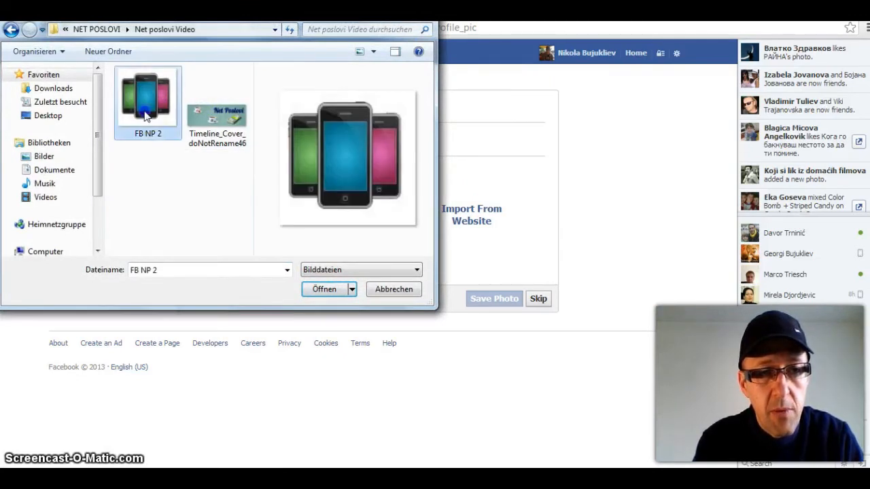
{"action": "left_click", "coordinate": [324, 290]}
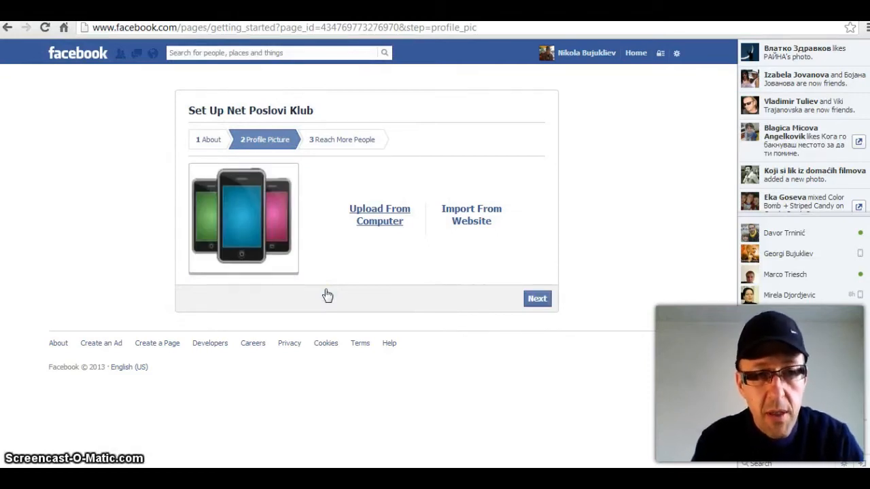
Step: Continue to Reach More People and skip adding an advertising payment method
{"action": "left_click", "coordinate": [356, 141]}
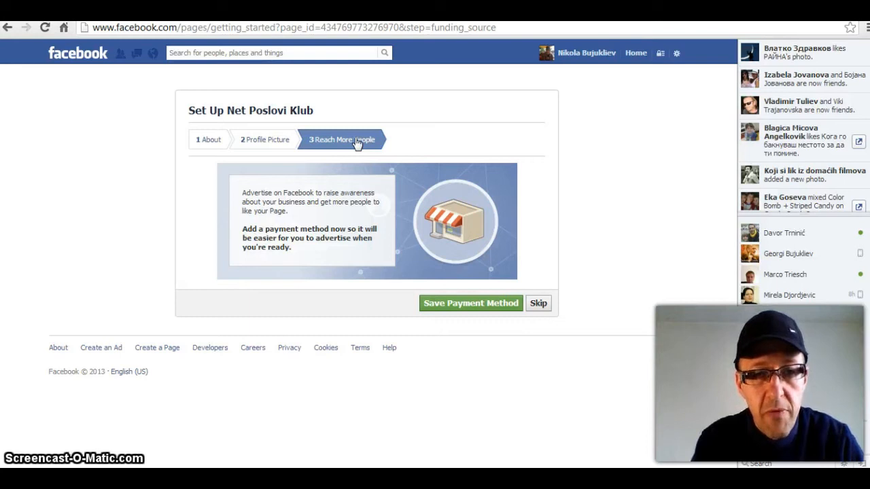
{"action": "left_click", "coordinate": [538, 304]}
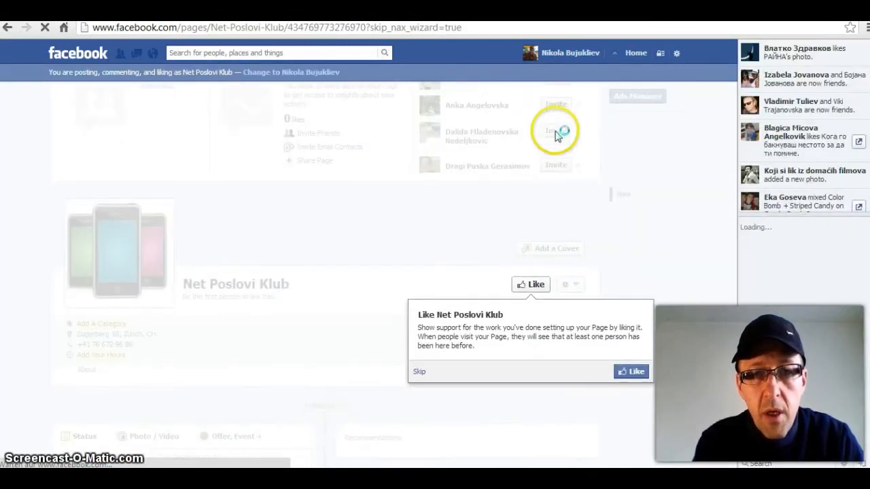
Step: Skip the Like, Invite Email Contacts and Share Something tips
{"action": "left_click", "coordinate": [418, 374]}
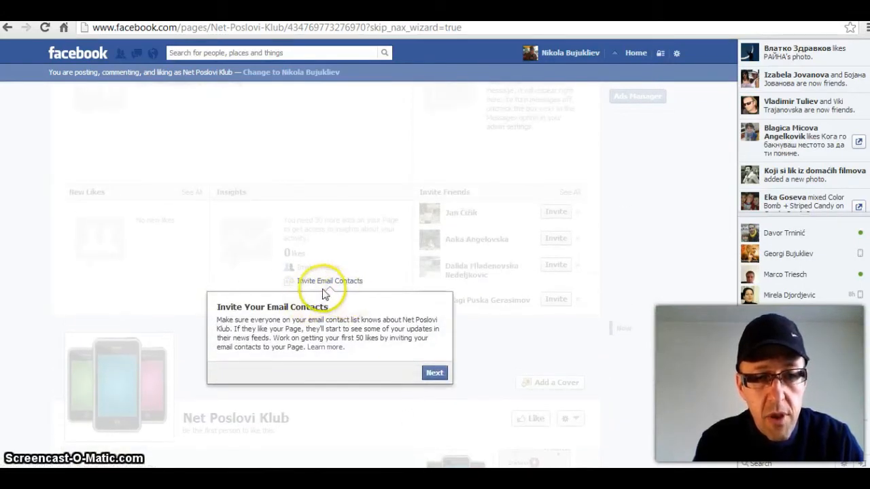
{"action": "left_click", "coordinate": [434, 373]}
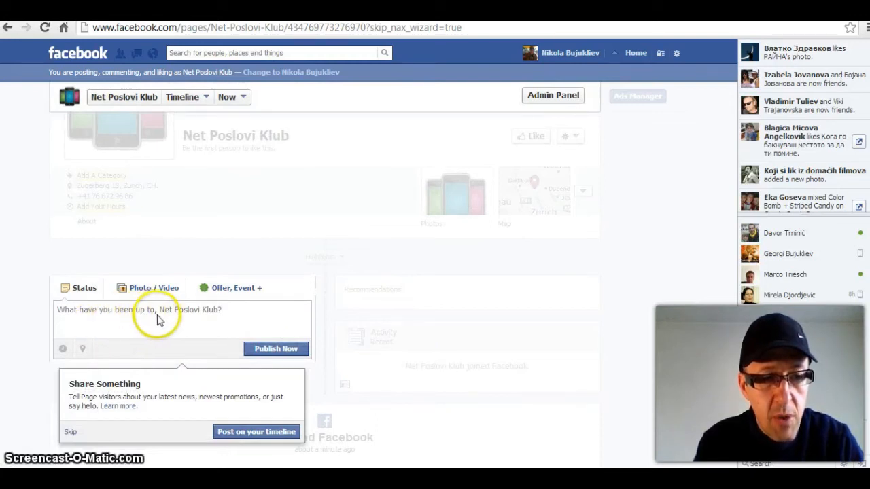
{"action": "left_click", "coordinate": [71, 433]}
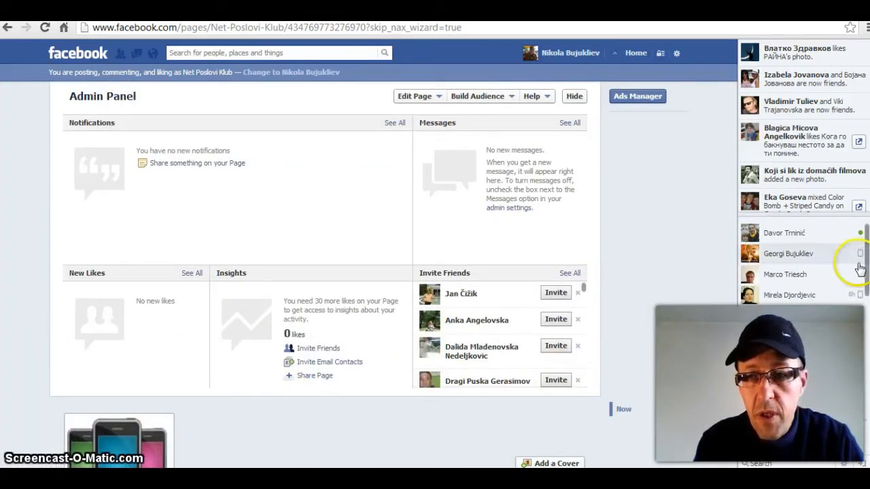
Step: Scroll through the Admin Panel, then hide it to reveal the page timeline
{"action": "scroll", "coordinate": [325, 271], "scroll_direction": "down", "scroll_amount": 1}
{"action": "scroll", "coordinate": [325, 272], "scroll_direction": "up", "scroll_amount": 1}
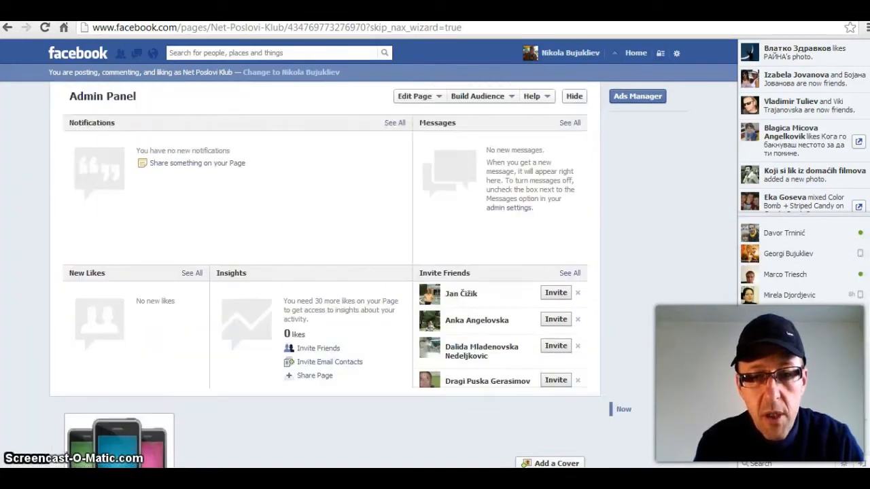
{"action": "scroll", "coordinate": [325, 272], "scroll_direction": "down", "scroll_amount": 2}
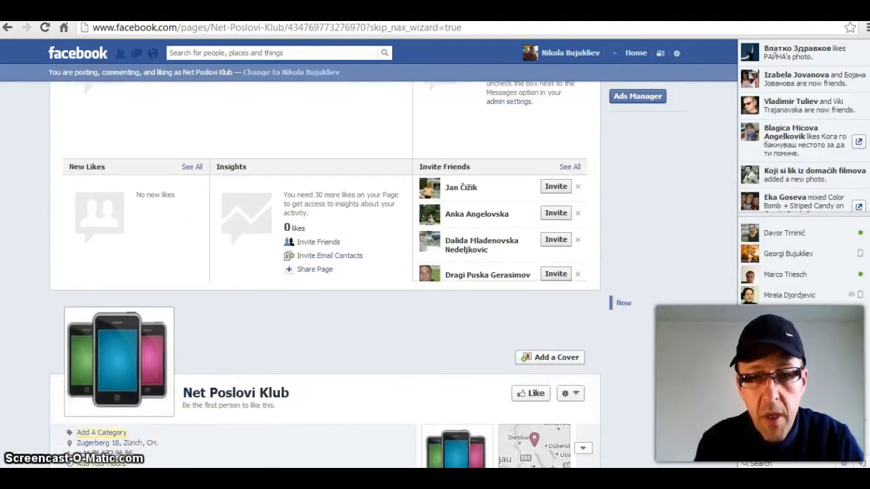
{"action": "scroll", "coordinate": [324, 272], "scroll_direction": "up", "scroll_amount": 2}
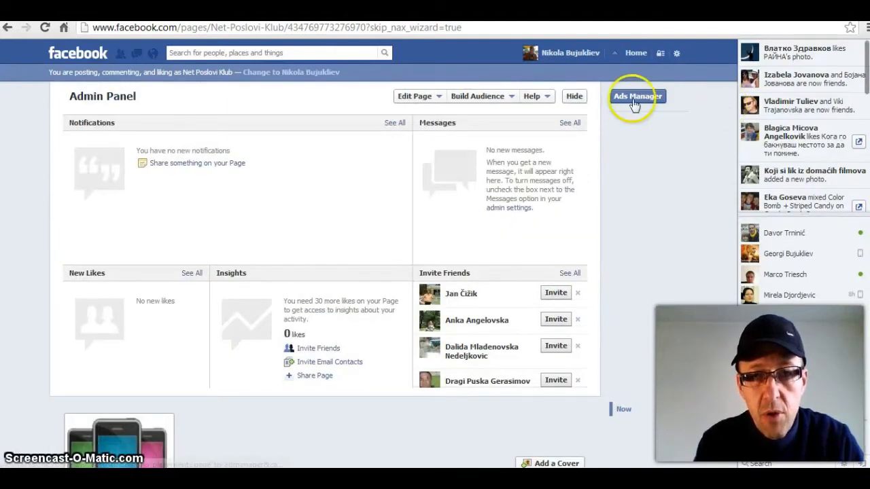
{"action": "left_click", "coordinate": [574, 97]}
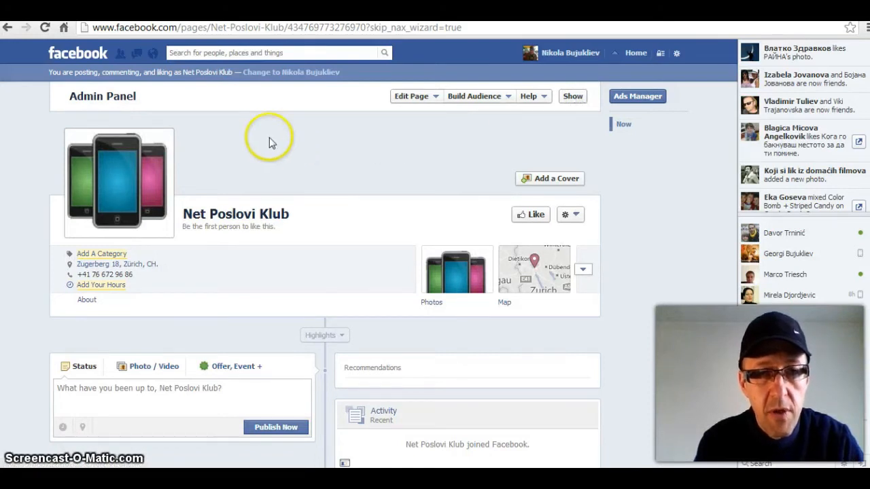
Step: Accept the cover guidelines and upload Timeline_Cover_doNotRename46 as the cover photo
{"action": "left_click", "coordinate": [553, 180]}
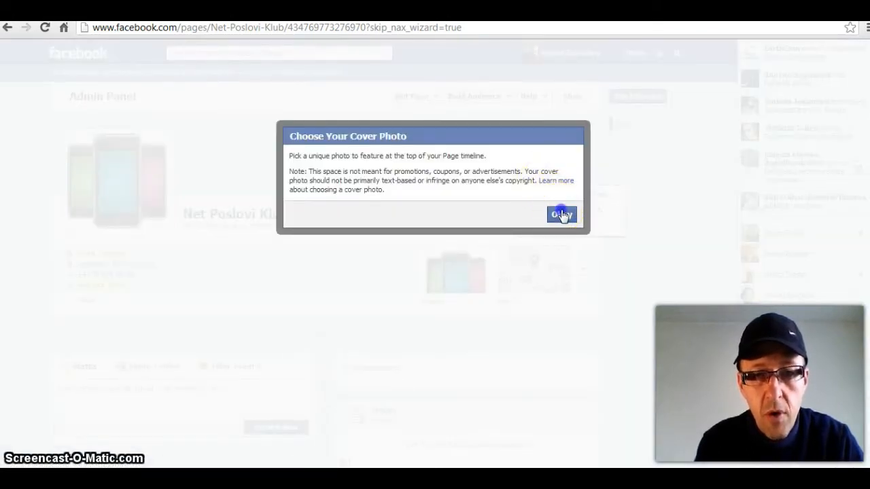
{"action": "left_click", "coordinate": [561, 214]}
{"action": "left_click", "coordinate": [564, 227]}
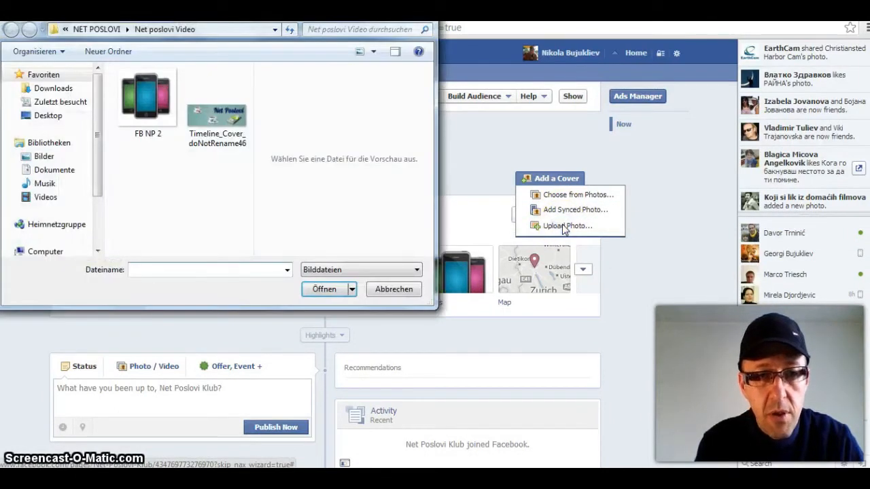
{"action": "left_click", "coordinate": [217, 113]}
{"action": "left_click", "coordinate": [328, 289]}
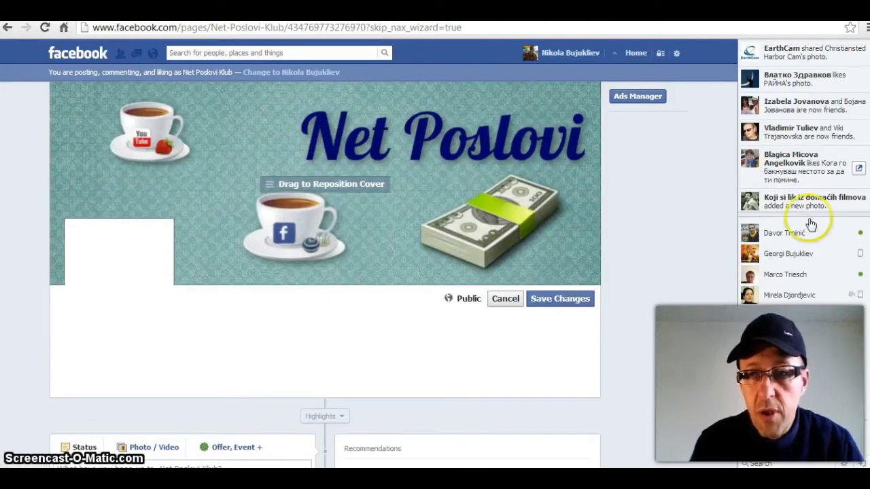
Step: Return to the top of the page and show the Admin Panel again
{"action": "scroll", "coordinate": [811, 224], "scroll_direction": "down", "scroll_amount": 2}
{"action": "scroll", "coordinate": [324, 258], "scroll_direction": "up", "scroll_amount": 3}
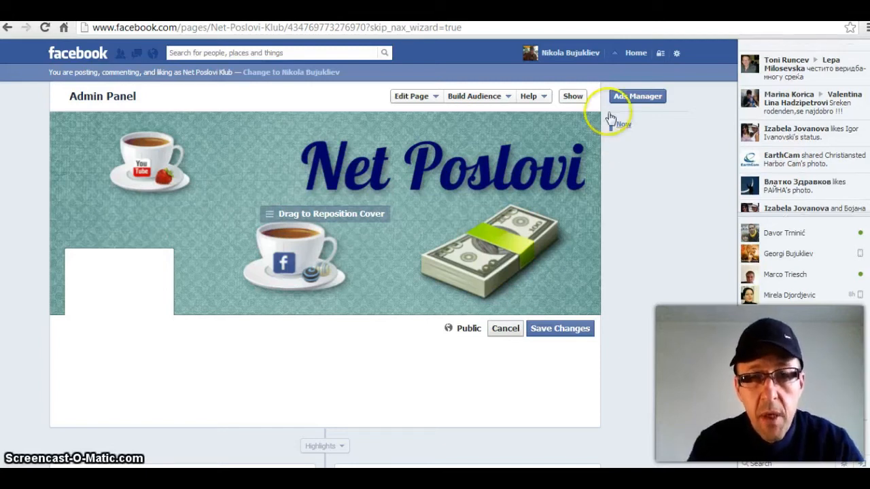
{"action": "left_click", "coordinate": [571, 97]}
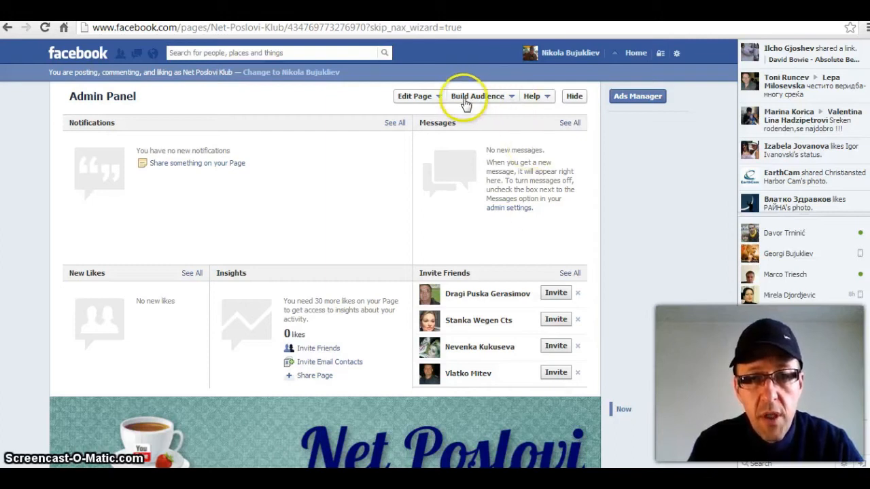
Step: Open Invite Email Contacts under Build Audience, cancel it, and reopen Build Audience
{"action": "left_click", "coordinate": [508, 99]}
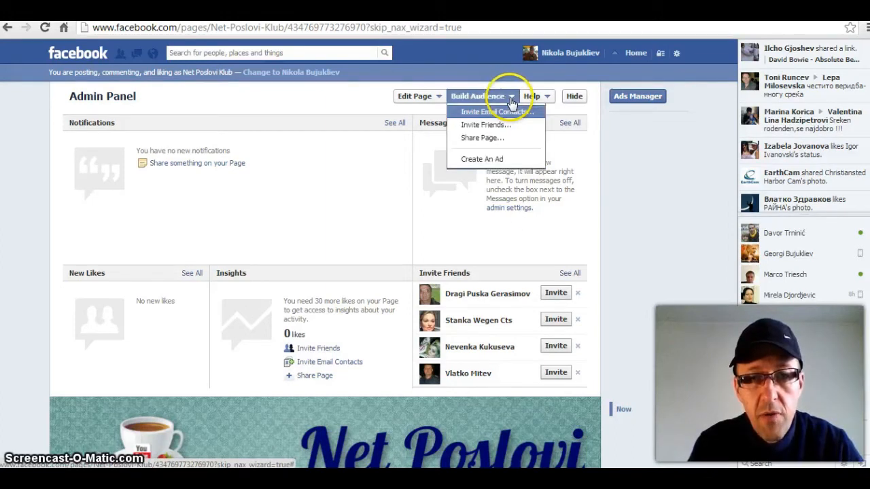
{"action": "left_click", "coordinate": [493, 113]}
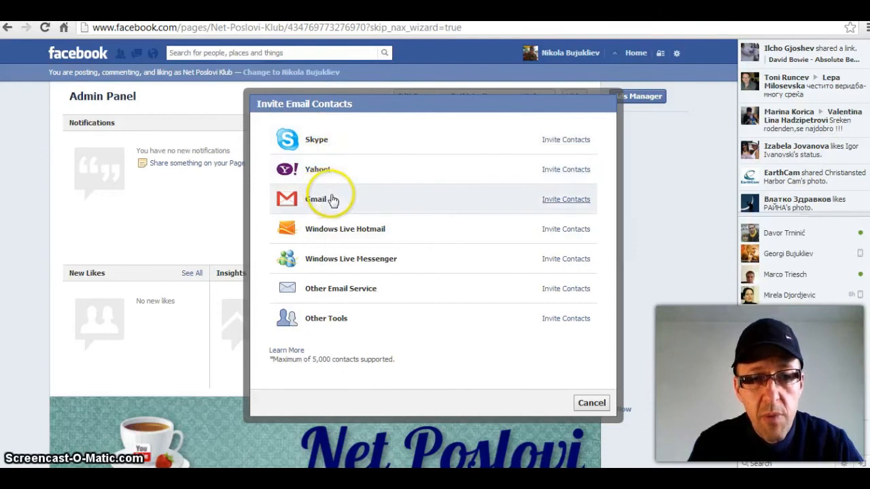
{"action": "left_click", "coordinate": [591, 404]}
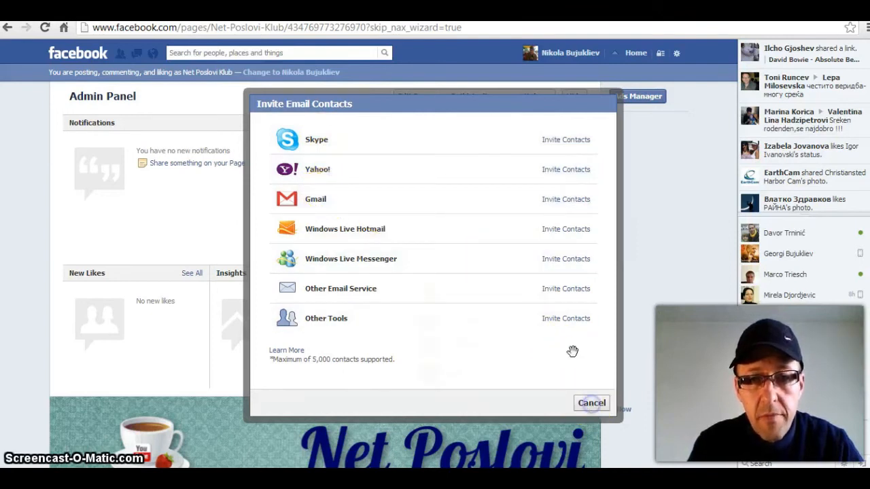
{"action": "left_click", "coordinate": [511, 97]}
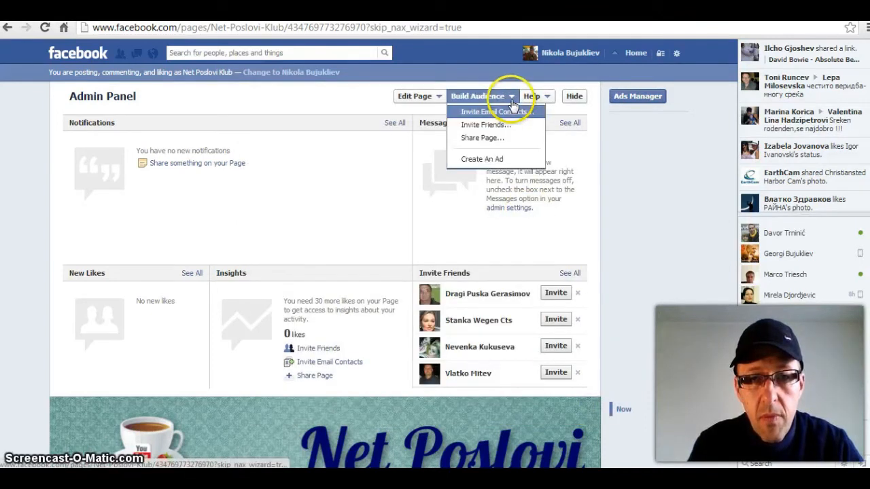
Step: Tick three friends in the Suggest Net Poslovi Klub list, then close it without sending
{"action": "left_click", "coordinate": [492, 128]}
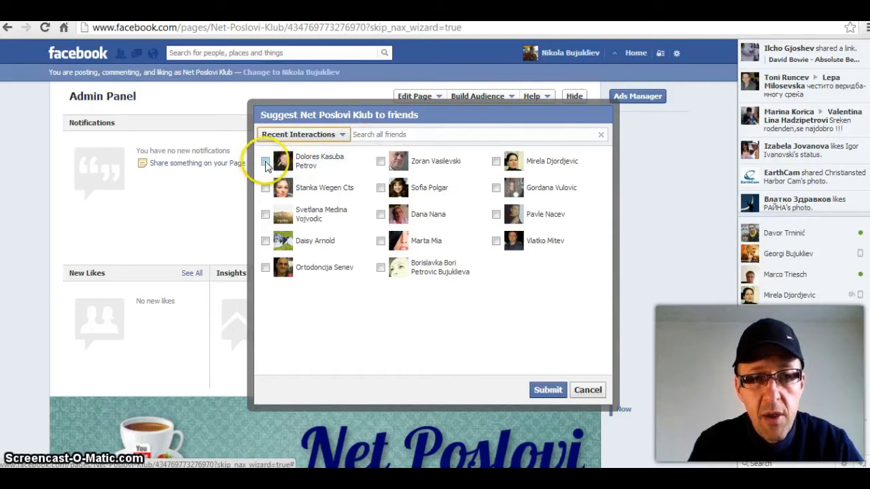
{"action": "left_click", "coordinate": [265, 162]}
{"action": "left_click", "coordinate": [265, 188]}
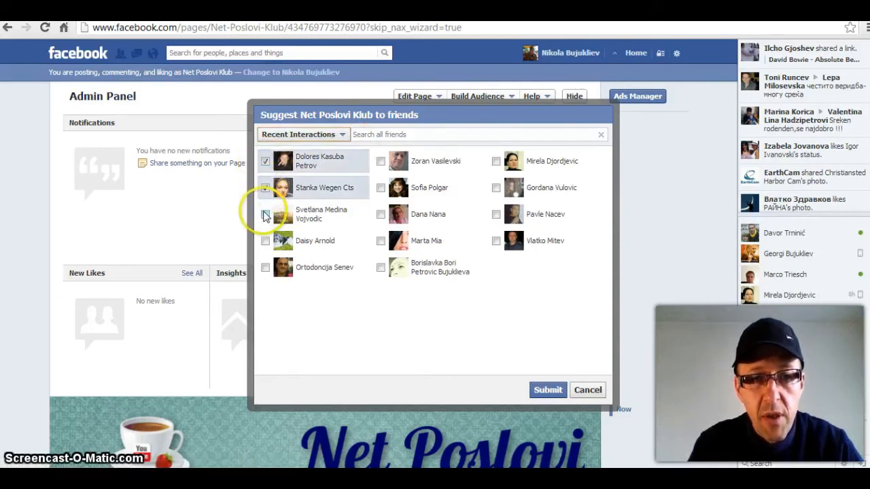
{"action": "left_click", "coordinate": [265, 215]}
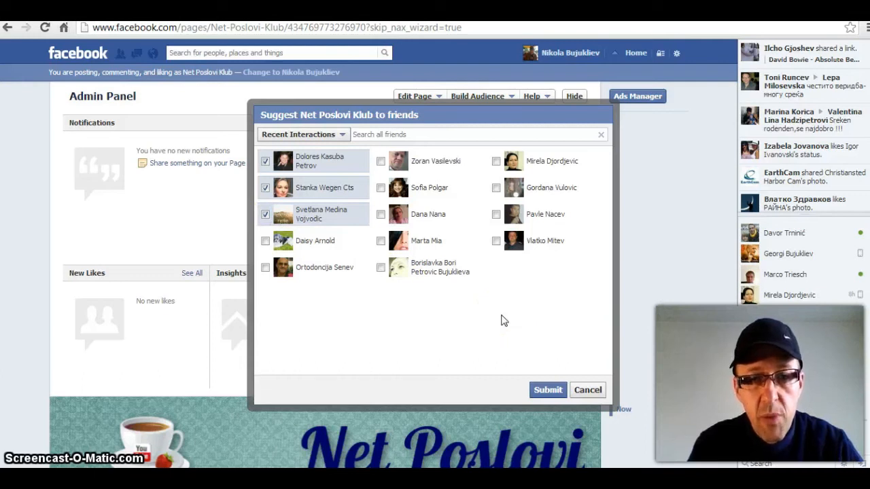
{"action": "left_click", "coordinate": [588, 390]}
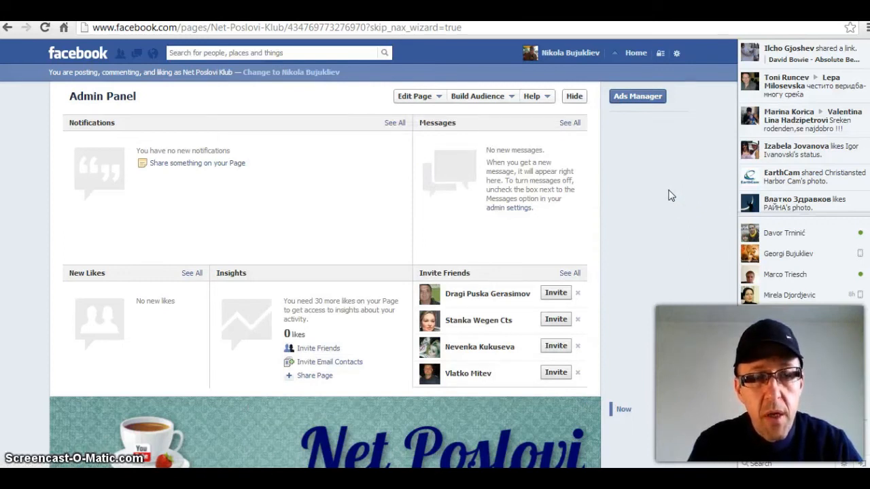
{"action": "left_click", "coordinate": [610, 164]}
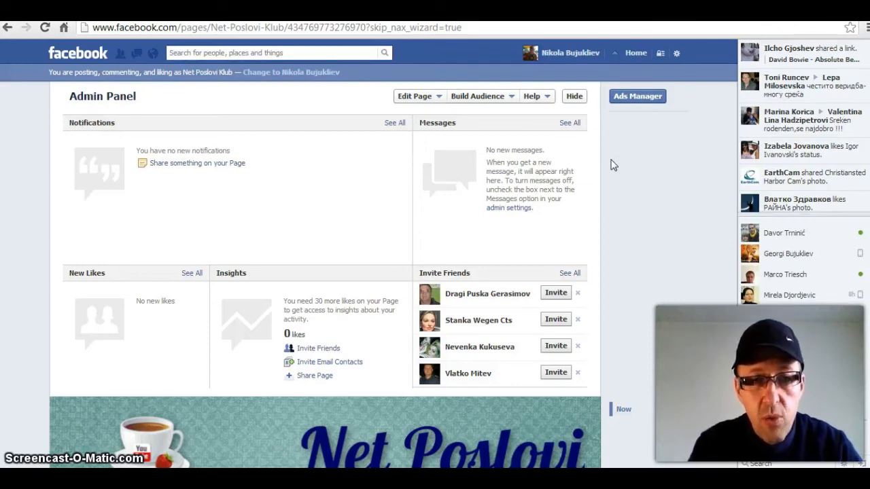
{"action": "left_click", "coordinate": [439, 97]}
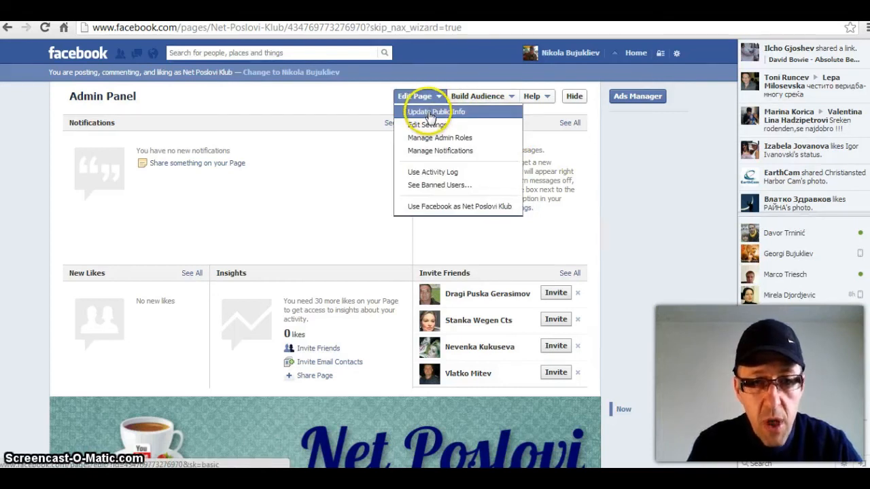
{"action": "left_click", "coordinate": [430, 114]}
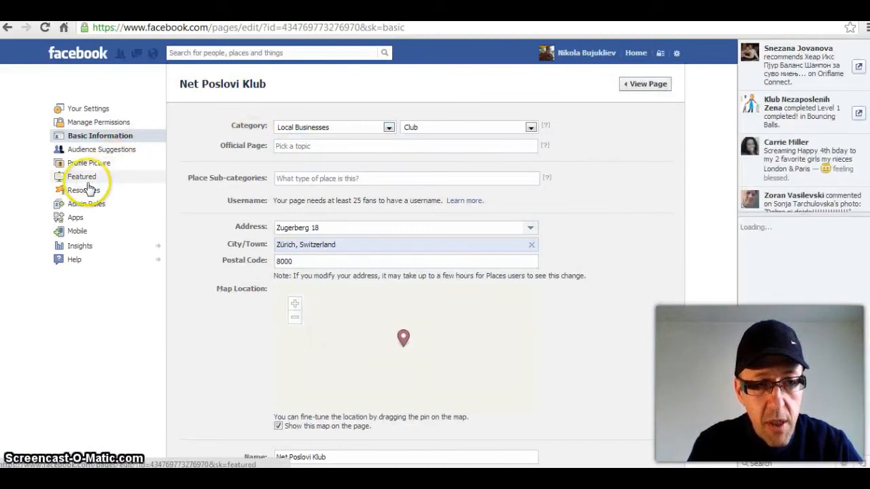
{"action": "left_click", "coordinate": [85, 192]}
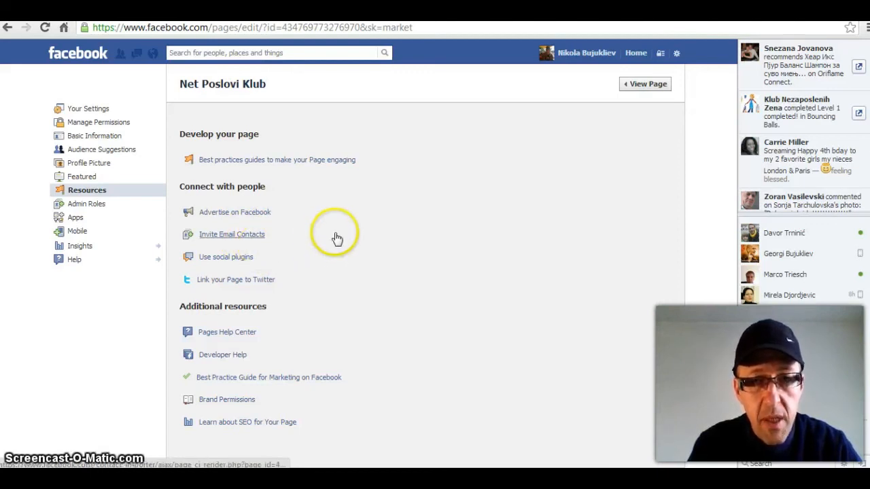
{"action": "left_click", "coordinate": [644, 86]}
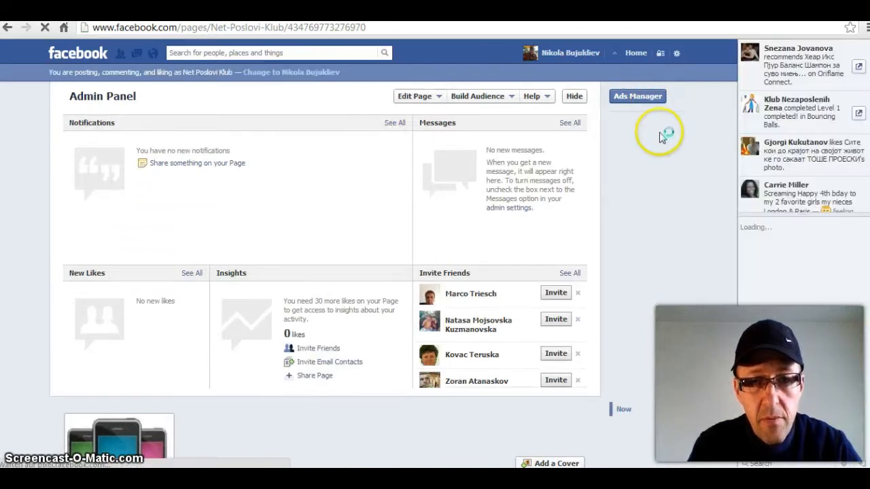
Step: Hide the Admin Panel and begin adding a cover photo, acknowledging the cover guidelines
{"action": "left_click", "coordinate": [574, 98]}
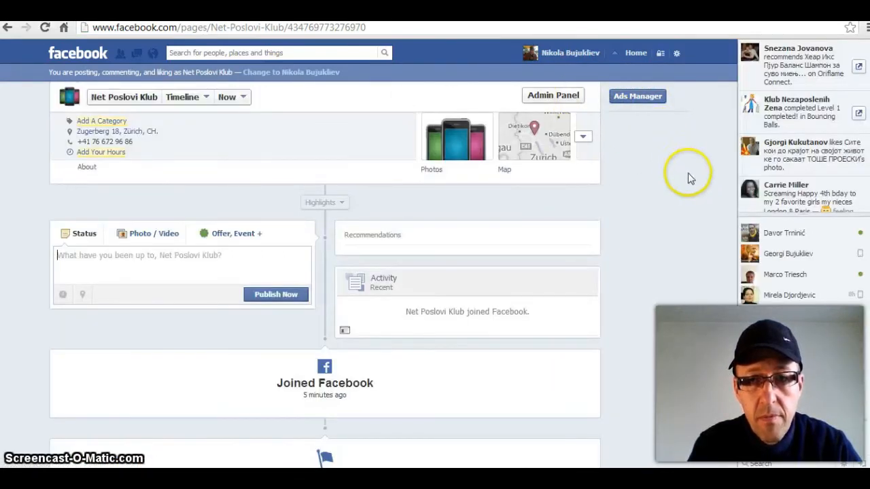
{"action": "scroll", "coordinate": [325, 272], "scroll_direction": "up", "scroll_amount": 5}
{"action": "scroll", "coordinate": [325, 272], "scroll_direction": "up", "scroll_amount": 2}
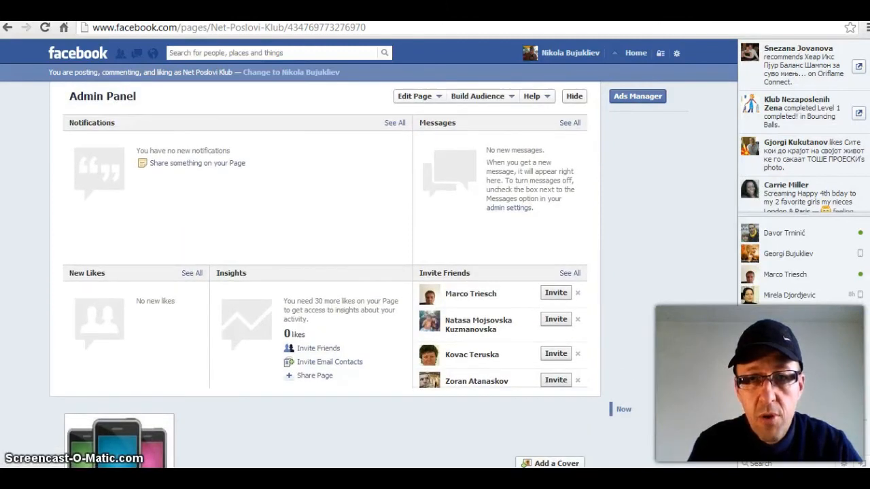
{"action": "left_click", "coordinate": [574, 96]}
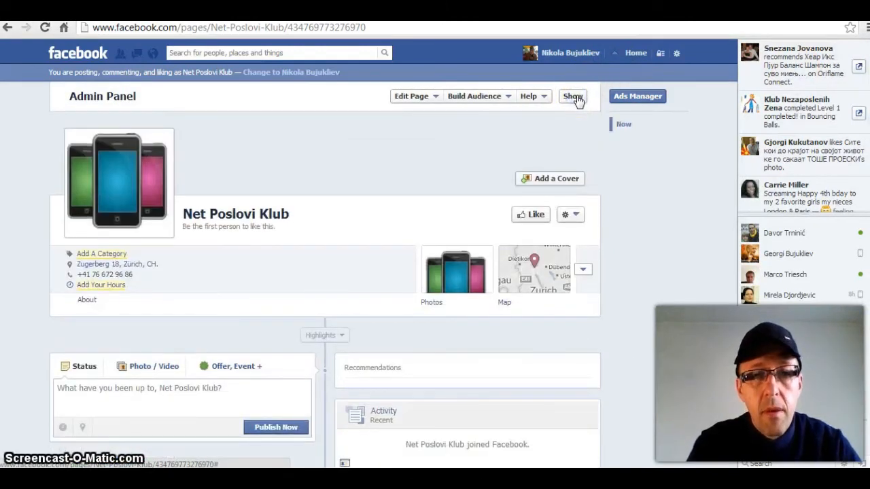
{"action": "left_click", "coordinate": [546, 179]}
{"action": "left_click", "coordinate": [561, 218]}
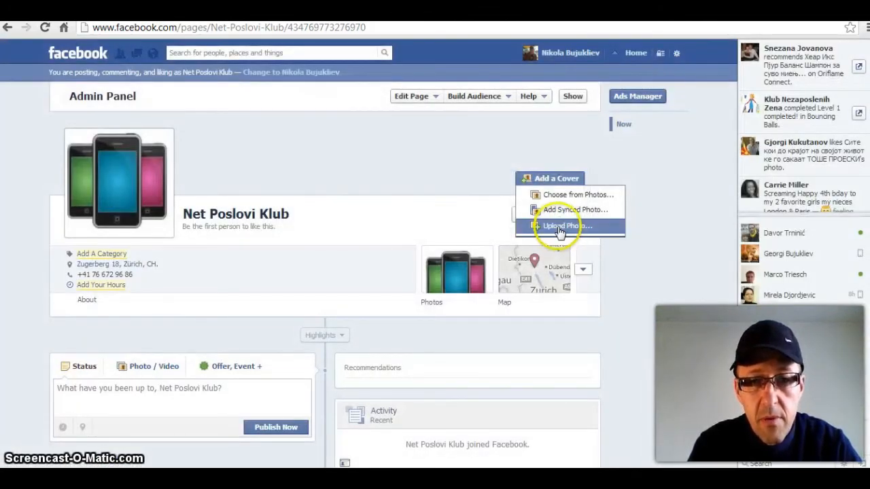
Step: Upload Timeline_Cover_doNotRename46 from the Net poslovi Video folder as the Page cover
{"action": "left_click", "coordinate": [555, 228]}
{"action": "left_click", "coordinate": [214, 119]}
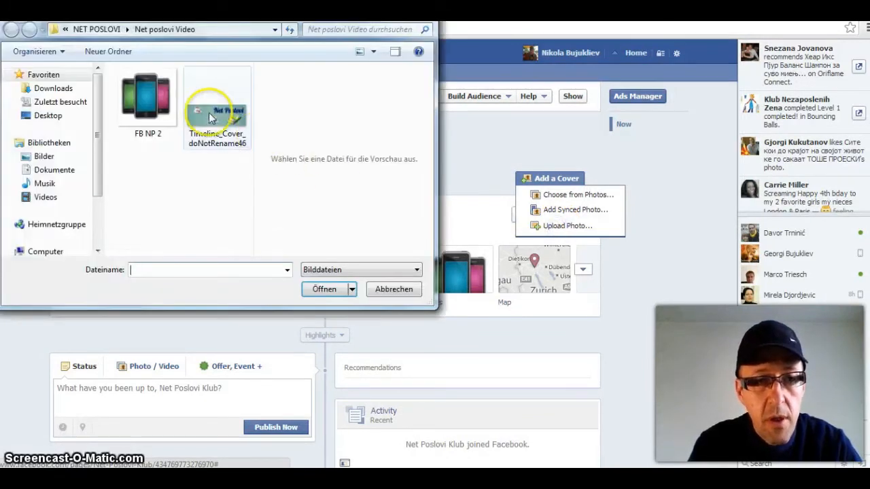
{"action": "left_click", "coordinate": [324, 289]}
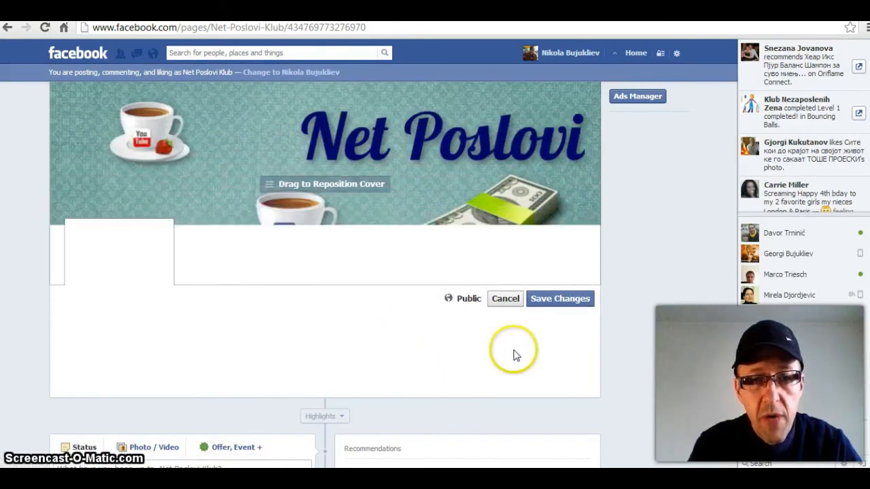
Step: Save the coffee-cup and banknotes Net Poslovi image as the Page's cover
{"action": "left_click", "coordinate": [572, 306]}
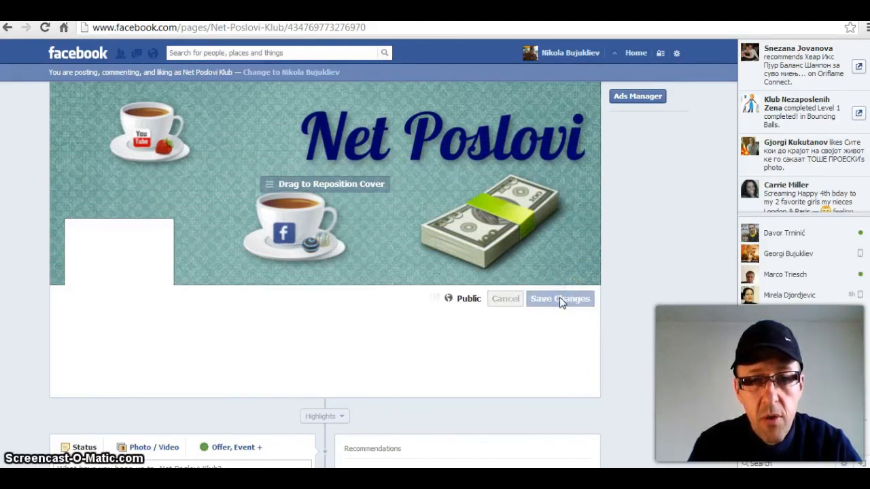